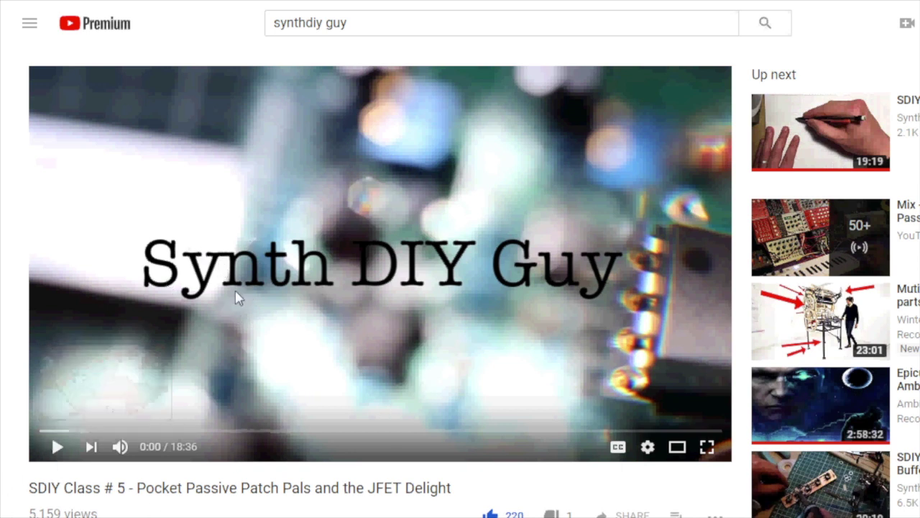
Play the SDIY Class # 5 YouTube video, letting it reach 7:51 on the 2N5457 JFET.
scroll(156, 366, "down", 2)
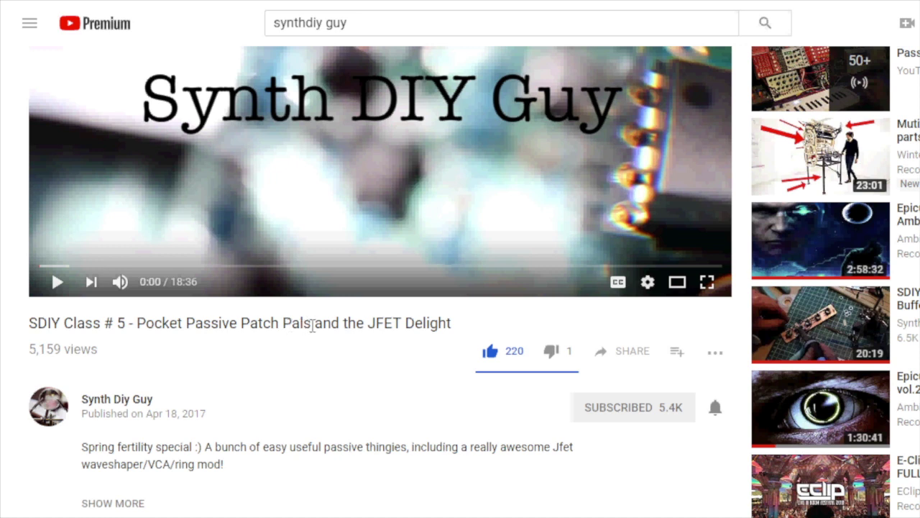
scroll(316, 288, "up", 2)
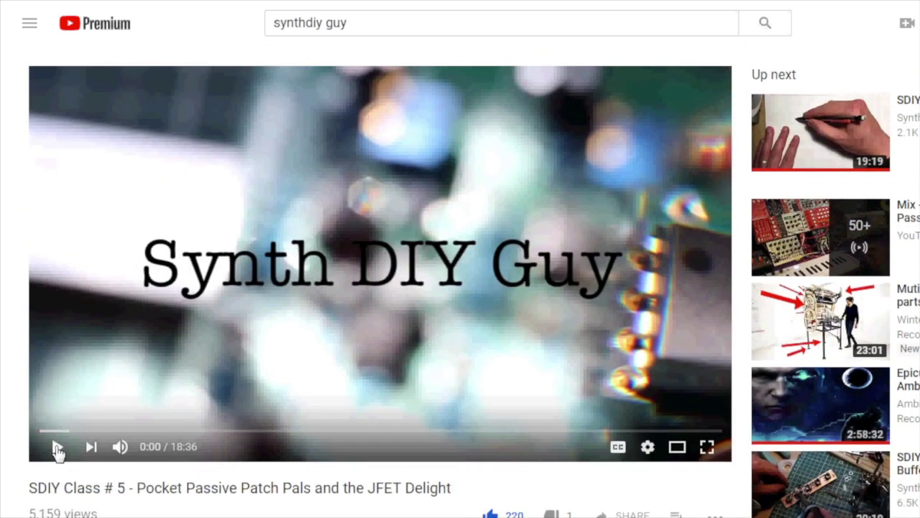
left_click(57, 449)
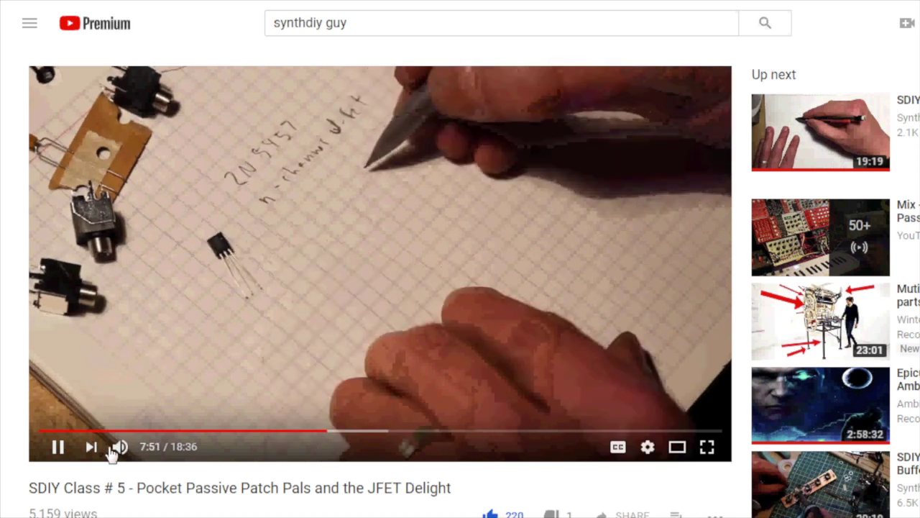
Mute the video, jump ahead to about 8:41, and pause playback at 13:07.
left_click(118, 447)
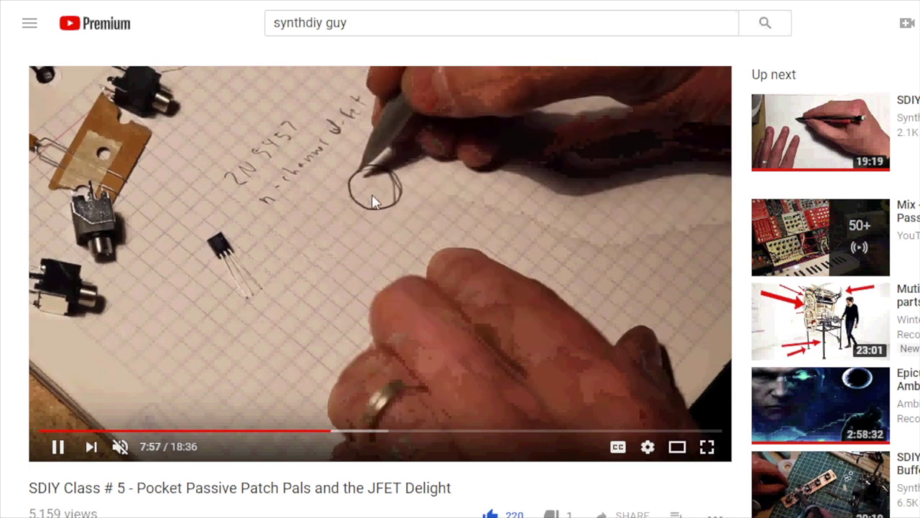
left_click(359, 432)
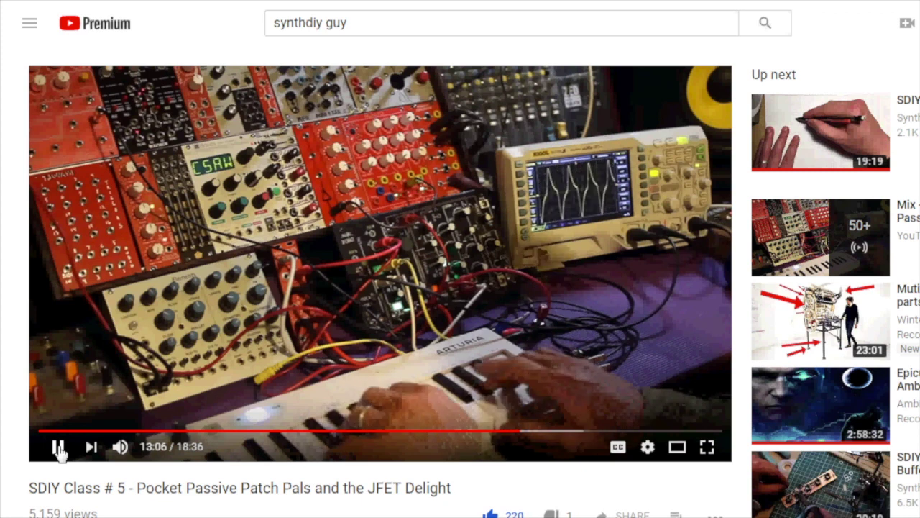
left_click(59, 447)
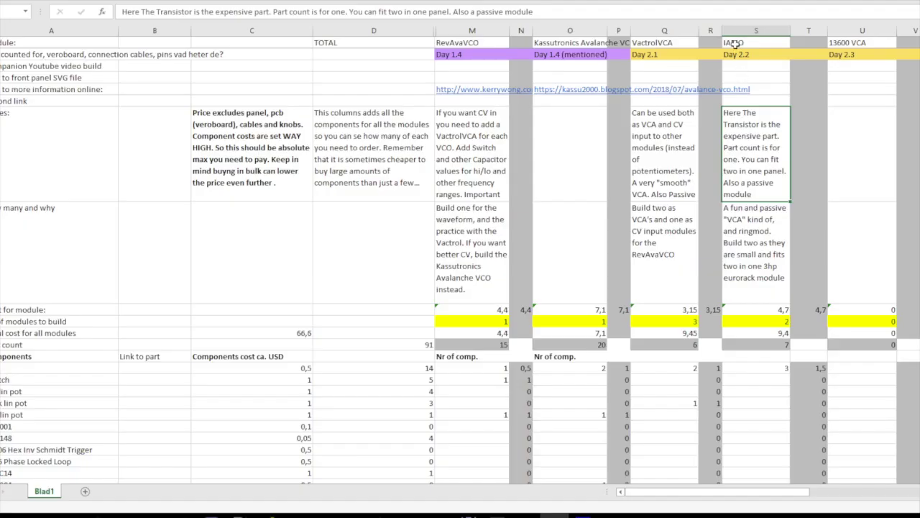
left_click(735, 45)
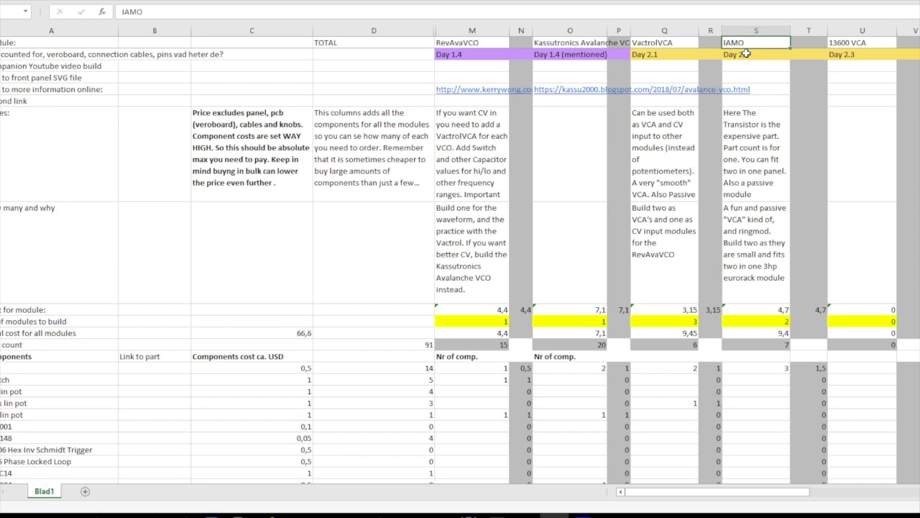
key("Down")
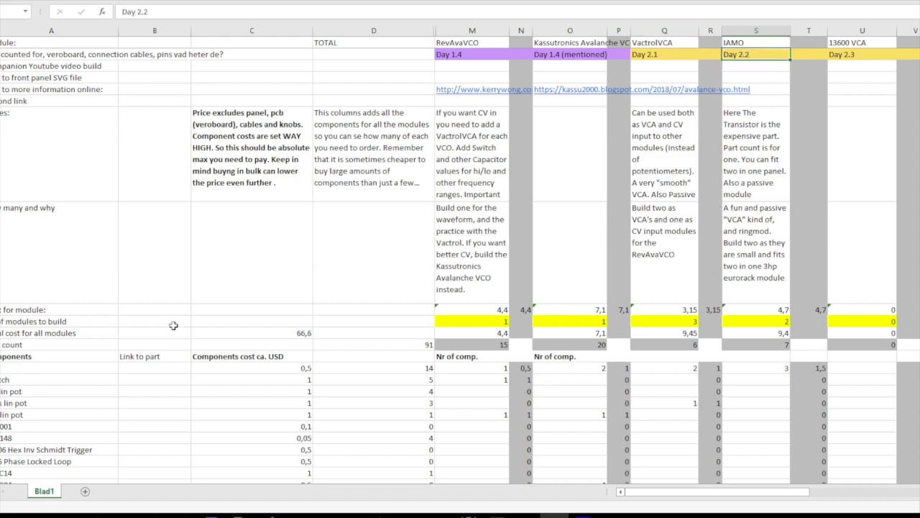
key("Down")
key("Down")
key("Down")
key("Down")
key("Down")
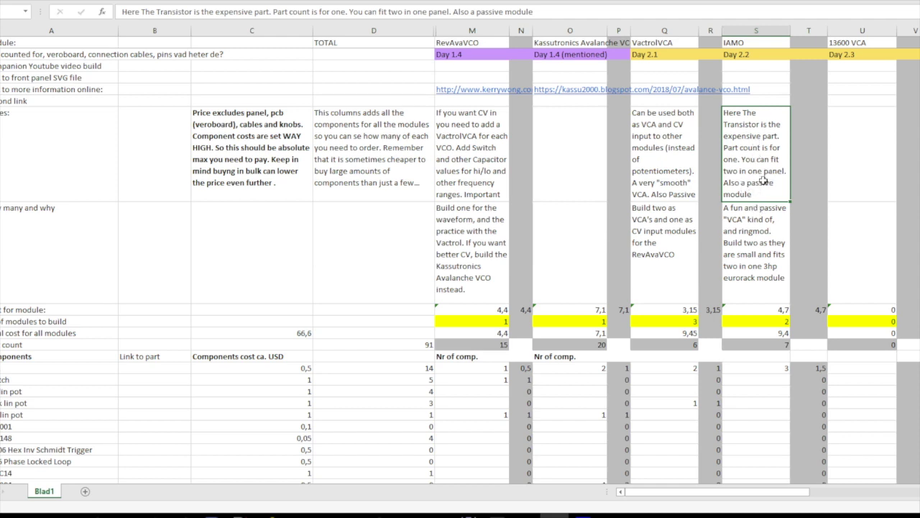
left_click(761, 220)
key("Down")
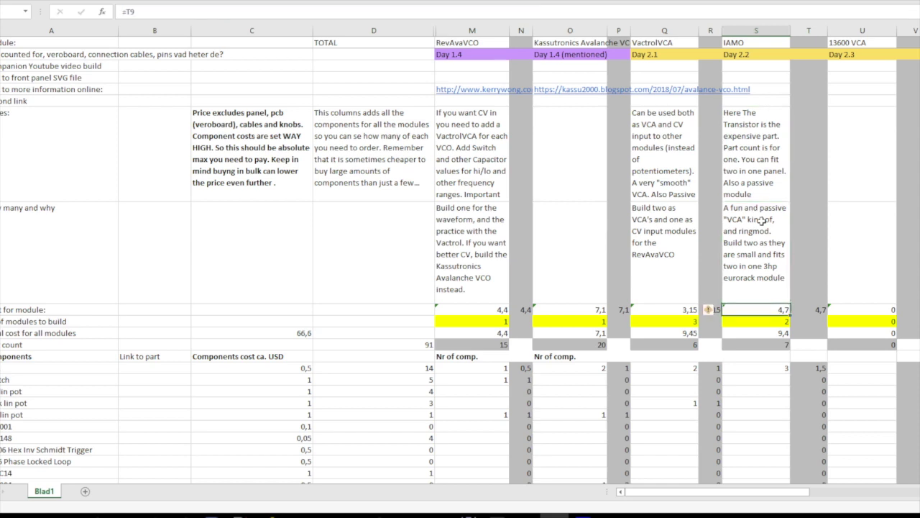
double_click(768, 311)
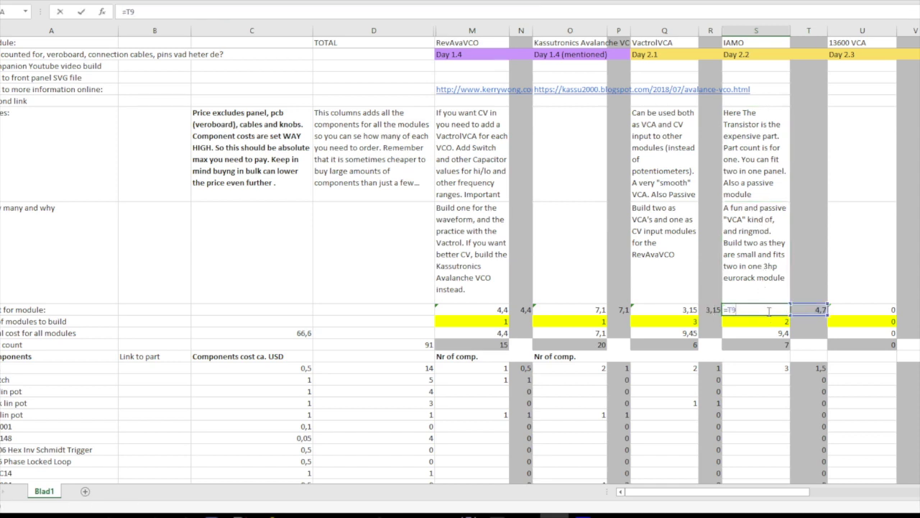
left_click(765, 288)
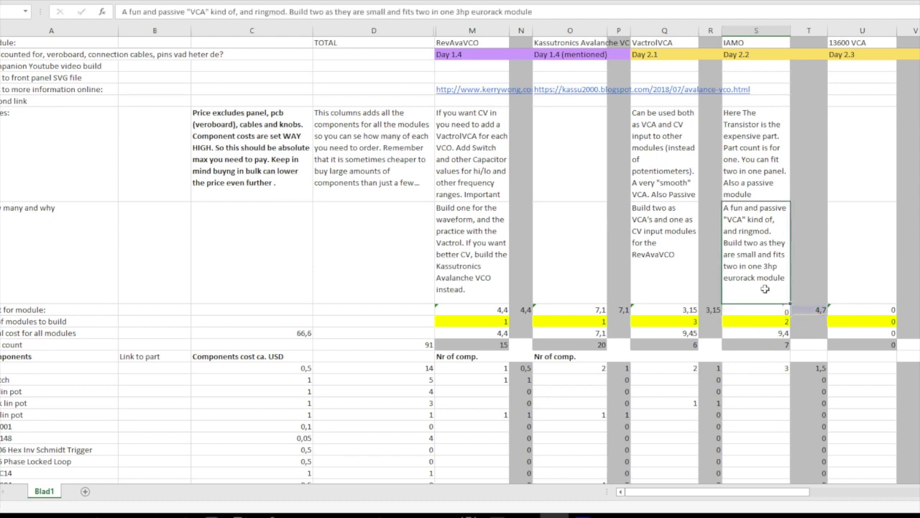
left_click(765, 307)
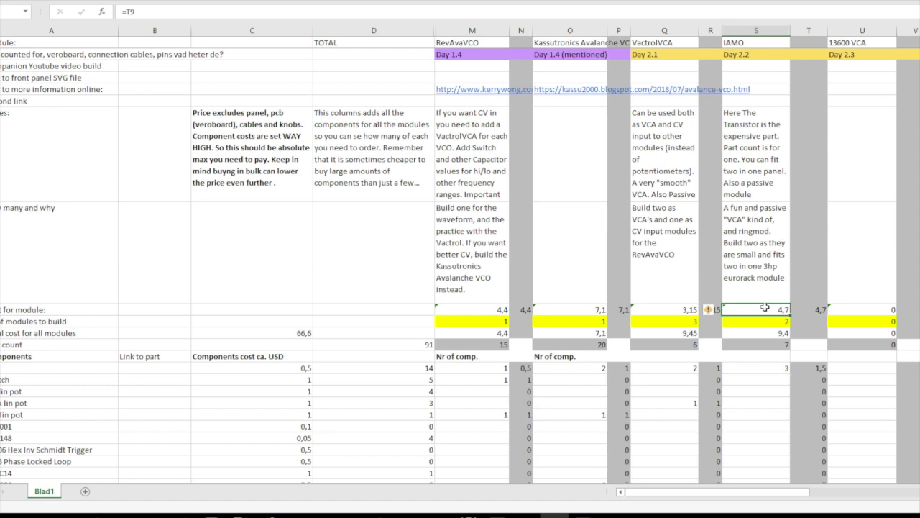
key("Down")
key("Down")
key("Down")
key("Down")
key("Down")
key("Right")
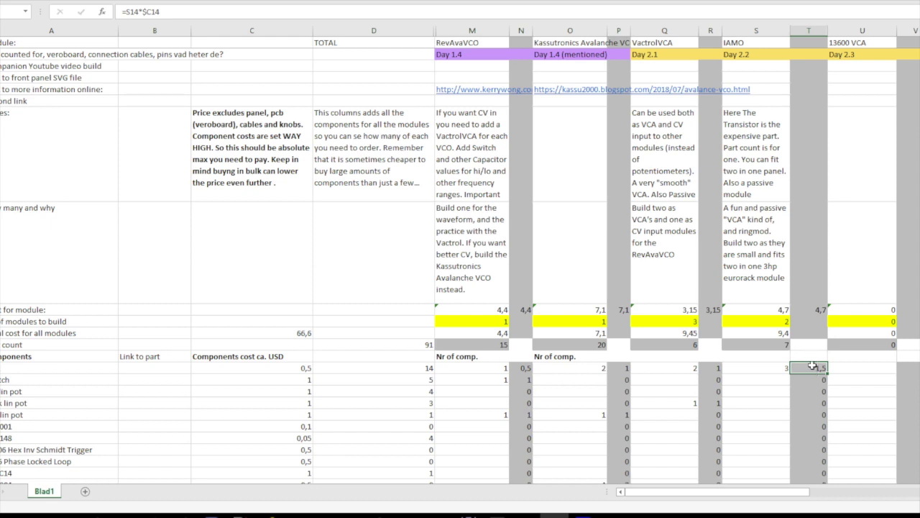
key("Down")
key("Down")
key("Down")
key("Down")
key("Down")
key("Down")
key("Down")
key("Down")
key("Down")
key("Down")
key("Down")
key("Down")
key("Down")
key("Down")
key("Down")
key("Down")
key("Down")
key("Down")
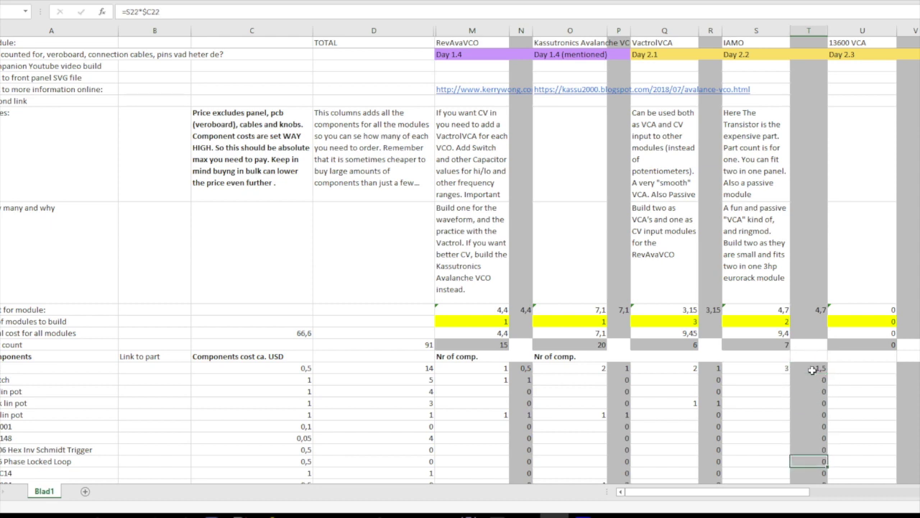
left_click_drag(818, 346, 41, 353)
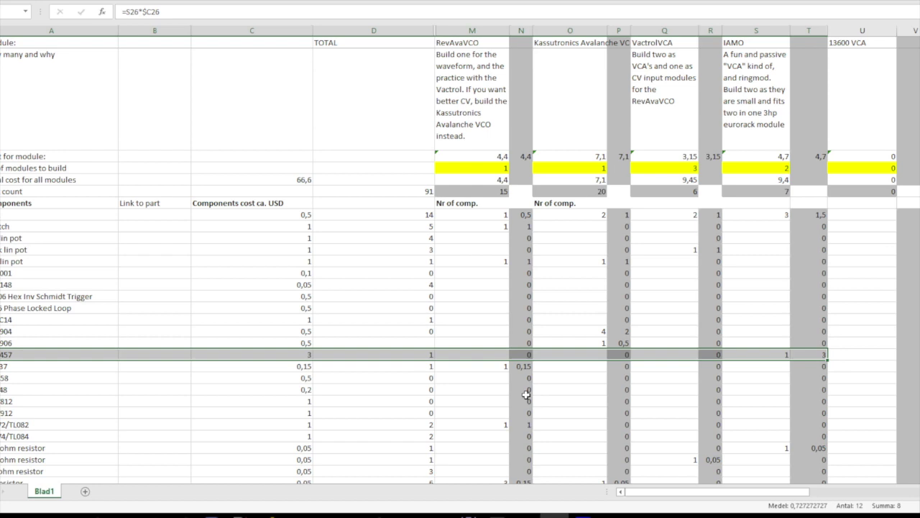
left_click(748, 401)
key("Down")
key("Down")
key("Down")
key("Down")
key("Down")
key("Down")
key("Down")
key("Down")
key("Down")
key("Down")
key("Down")
key("Down")
key("Down")
key("Down")
key("Down")
key("Down")
key("Down")
key("Down")
key("Down")
key("Down")
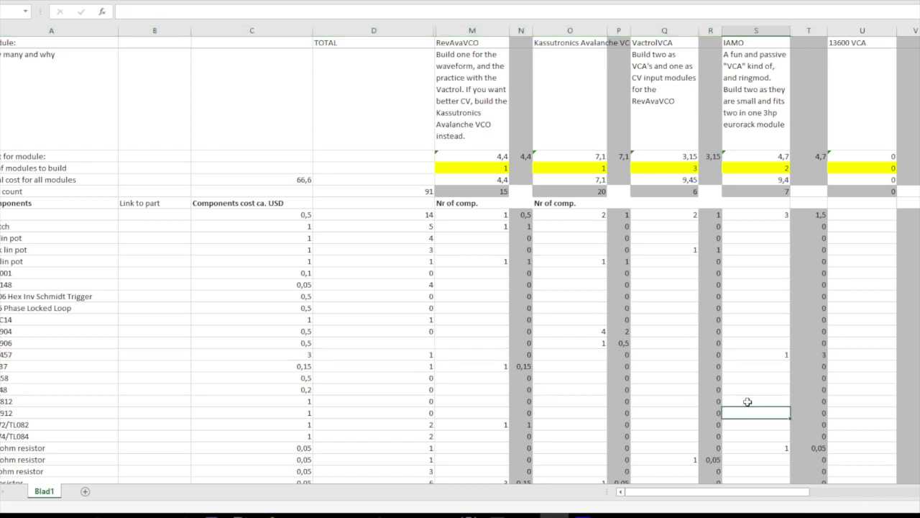
key("Down")
key("Down")
key("Down")
key("Down")
key("Down")
key("Down")
key("Down")
key("Down")
key("Down")
key("Down")
key("Down")
key("Down")
key("Down")
key("Down")
key("Down")
key("Down")
key("Down")
key("Down")
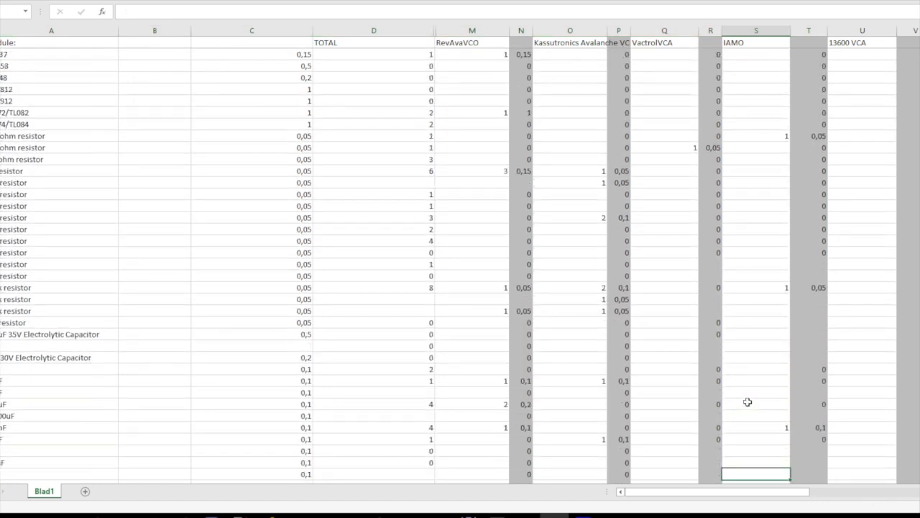
key("Up")
key("Up")
key("Up")
key("Up")
key("Up")
key("Up")
key("Up")
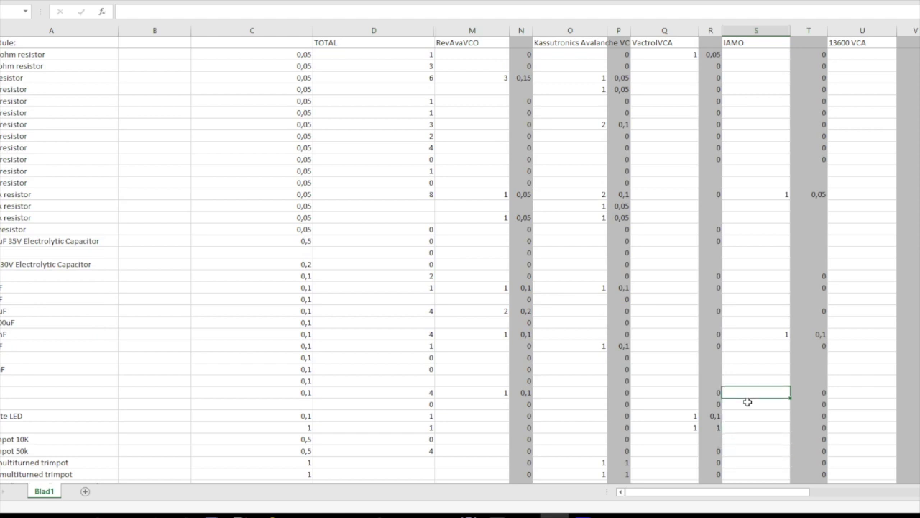
left_click(782, 329)
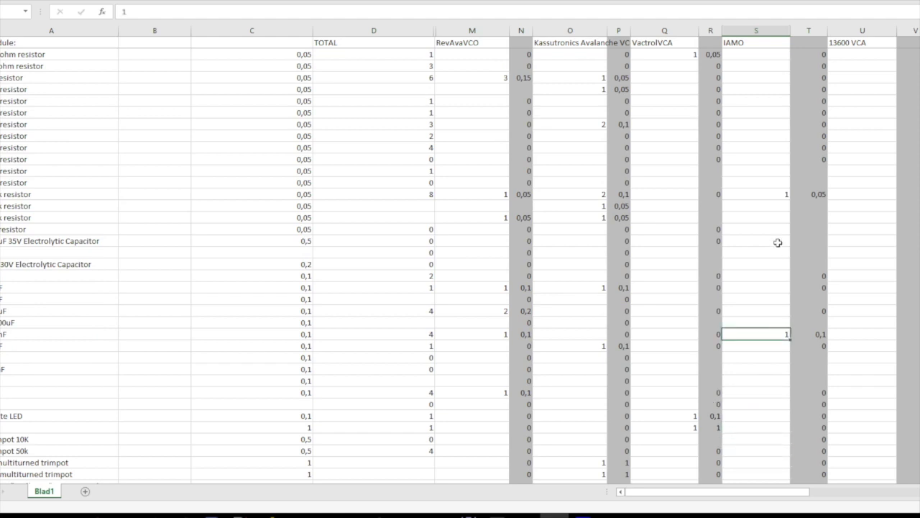
left_click(777, 193)
key("Up")
key("Up")
key("Up")
key("Up")
key("Up")
key("Up")
key("Up")
key("Up")
key("Up")
key("Up")
key("Up")
key("Up")
key("Up")
key("Up")
key("Up")
key("Up")
key("Up")
key("Up")
key("Up")
key("Up")
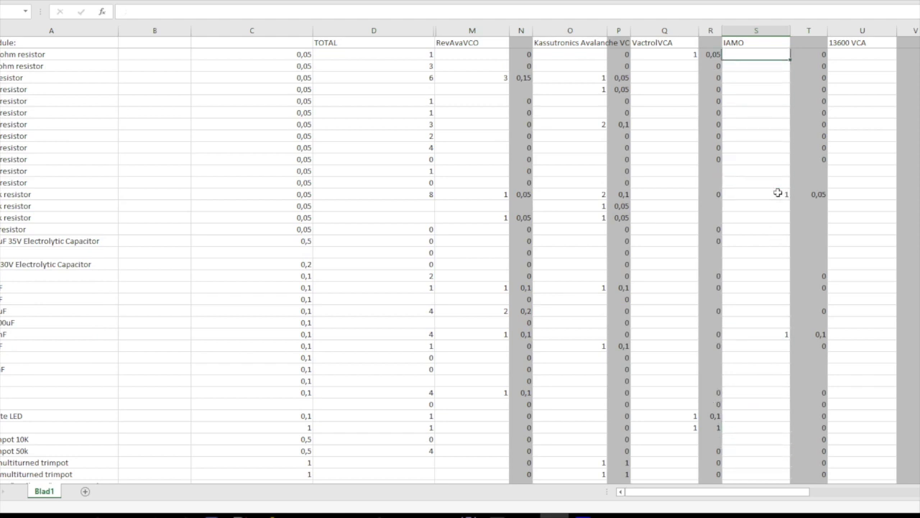
key("Up")
key("Up")
key("Up")
key("Up")
key("Up")
key("Up")
key("Up")
key("Up")
key("Up")
key("Up")
key("Up")
key("Up")
key("Up")
key("Up")
key("Up")
key("Up")
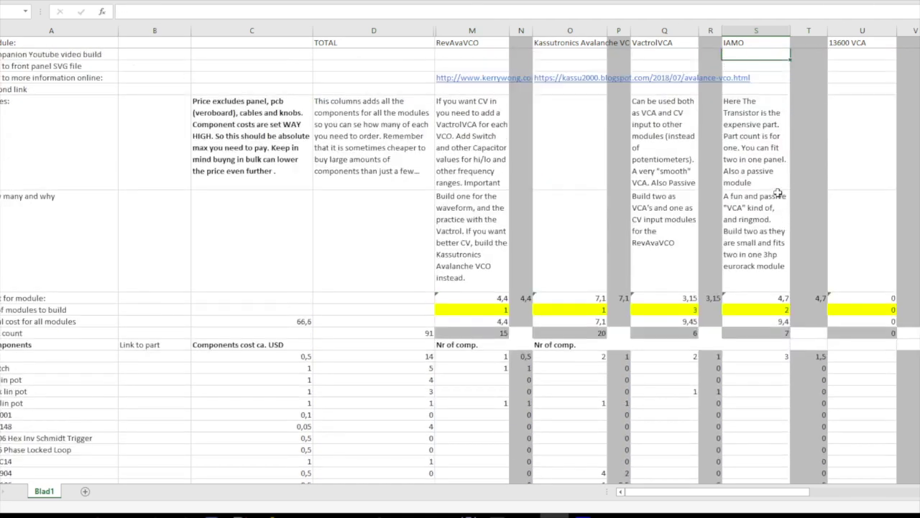
key("Down")
key("Down")
key("Down")
key("Down")
key("Down")
key("Down")
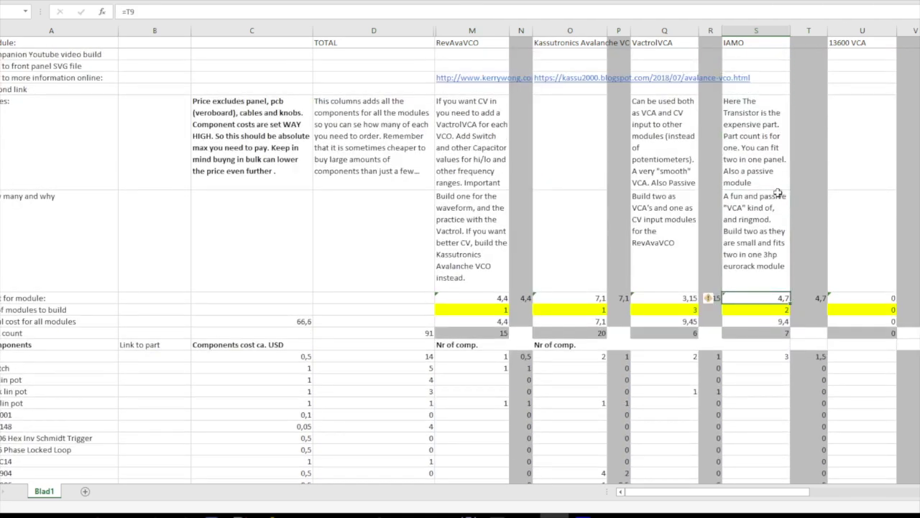